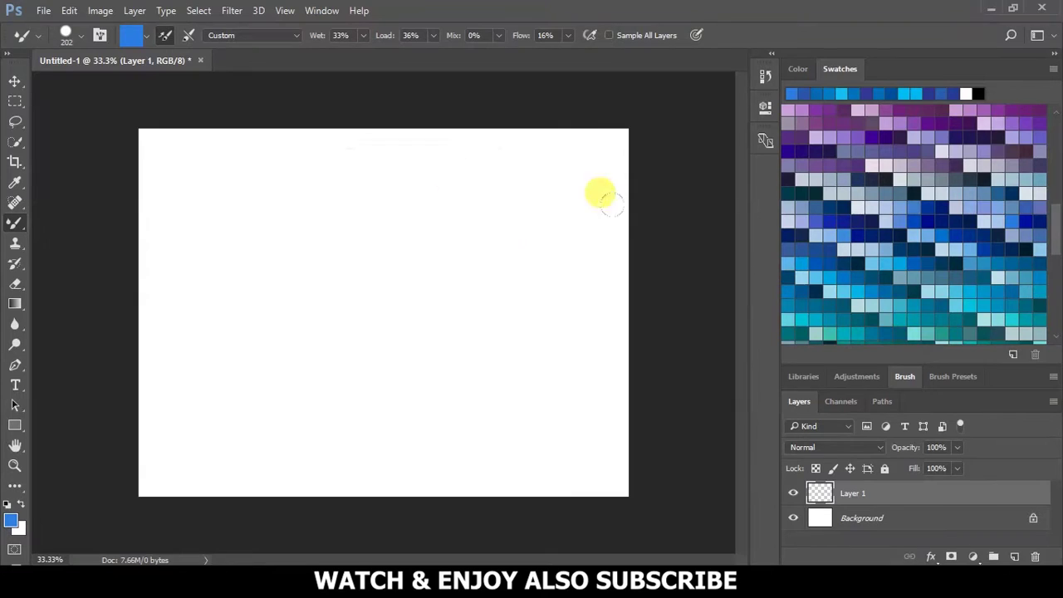
Lay broad blue strokes on Layer 1 and set the Mixer Brush to Mix 43% with low Flow.
mouse_move(598, 191)
left_mouse_down()
mouse_move(352, 100)
mouse_move(135, 290)
mouse_move(421, 403)
mouse_move(128, 474)
left_mouse_up()
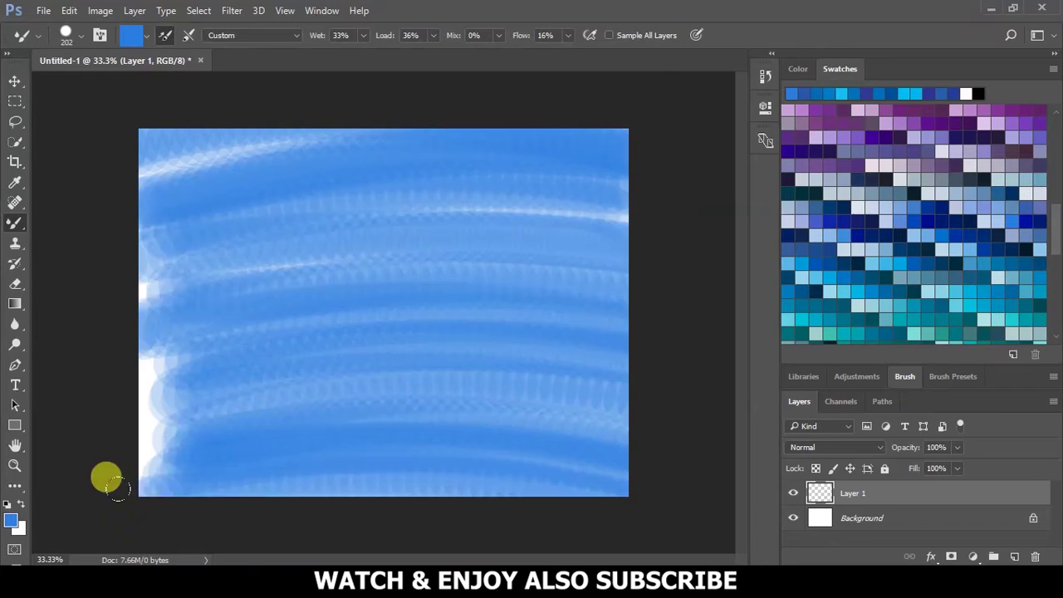
left_click(967, 89)
left_click_drag(499, 35, 546, 43)
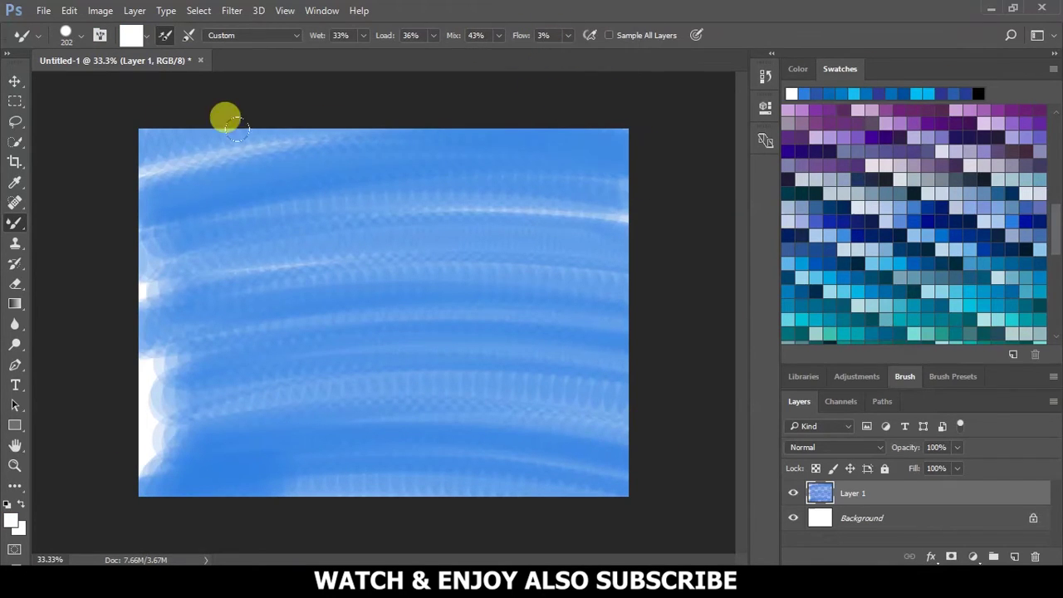
Blend the blue streaks and white patches across the canvas into a uniform blue.
left_click_drag(596, 133, 250, 172)
mouse_move(148, 469)
left_mouse_down()
mouse_move(138, 407)
mouse_move(150, 174)
left_mouse_up()
mouse_move(247, 116)
left_mouse_down()
mouse_move(626, 111)
mouse_move(443, 147)
left_mouse_up()
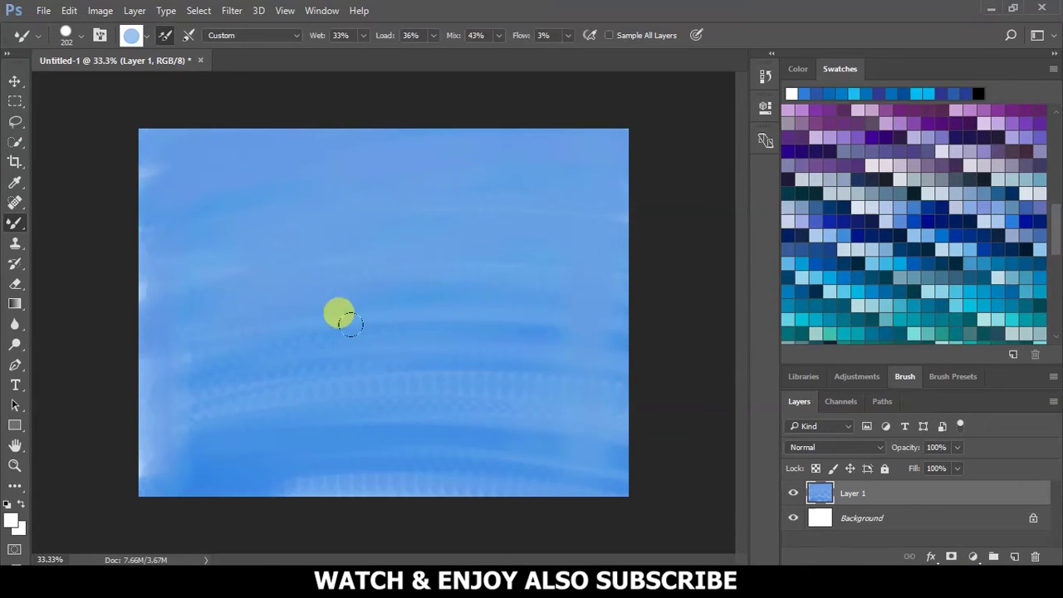
left_click_drag(586, 429, 249, 465)
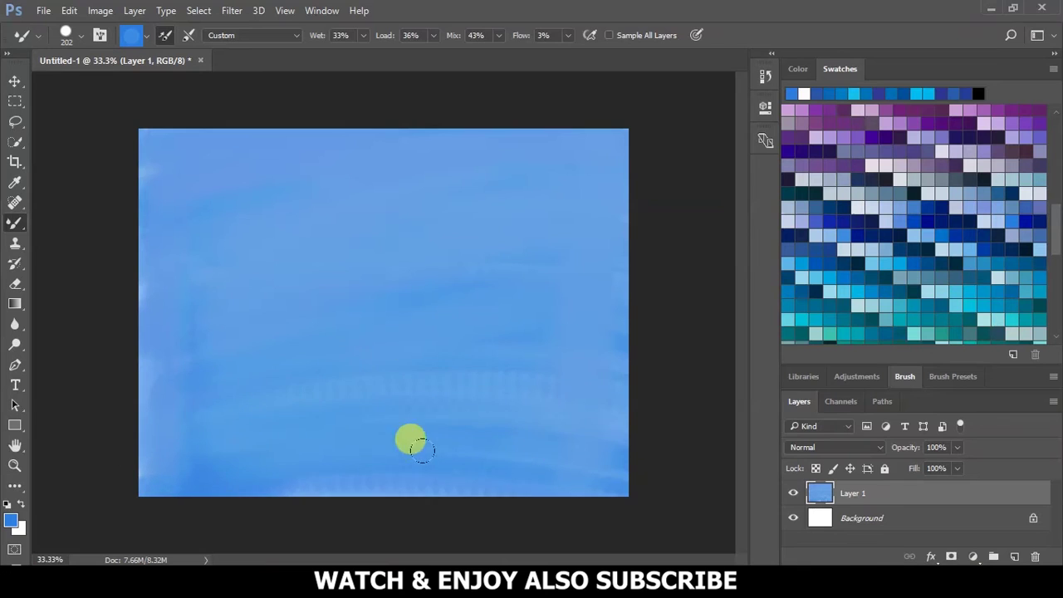
left_click_drag(422, 448, 272, 481)
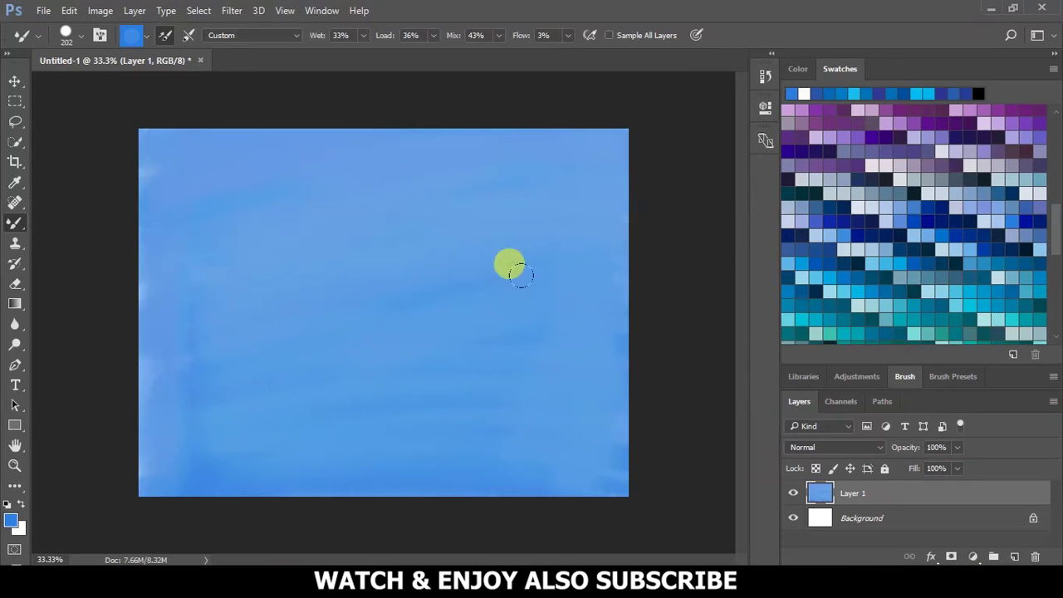
left_click(569, 35)
mouse_move(615, 230)
left_mouse_down()
mouse_move(573, 146)
mouse_move(212, 255)
mouse_move(217, 388)
mouse_move(306, 474)
left_mouse_up()
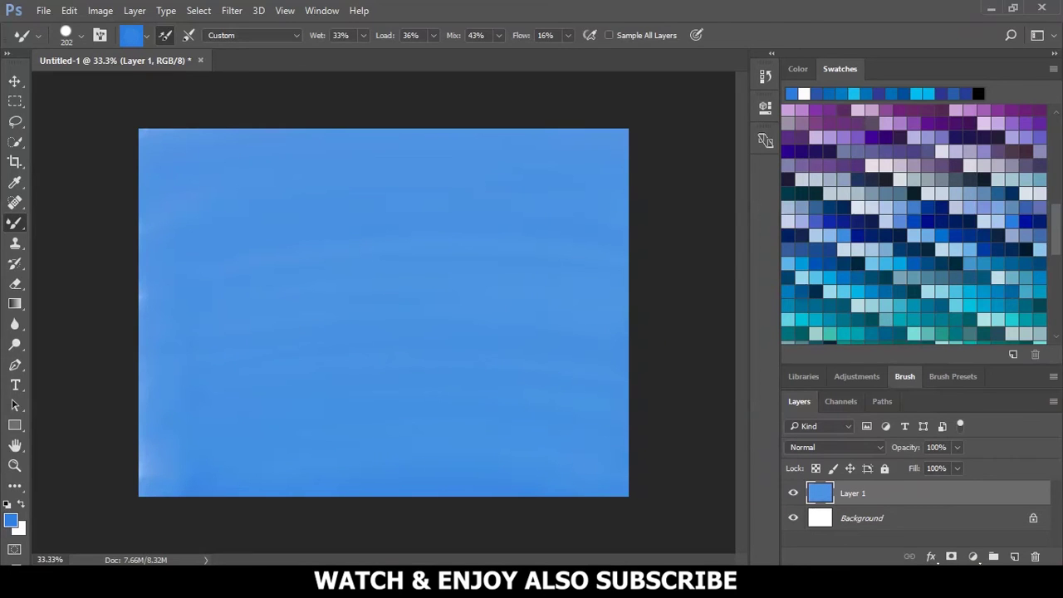
left_click(81, 35)
On a new layer, use a textured brush with white and raised Flow to outline an upper-left cloud.
double_click(152, 208)
left_click(1014, 557)
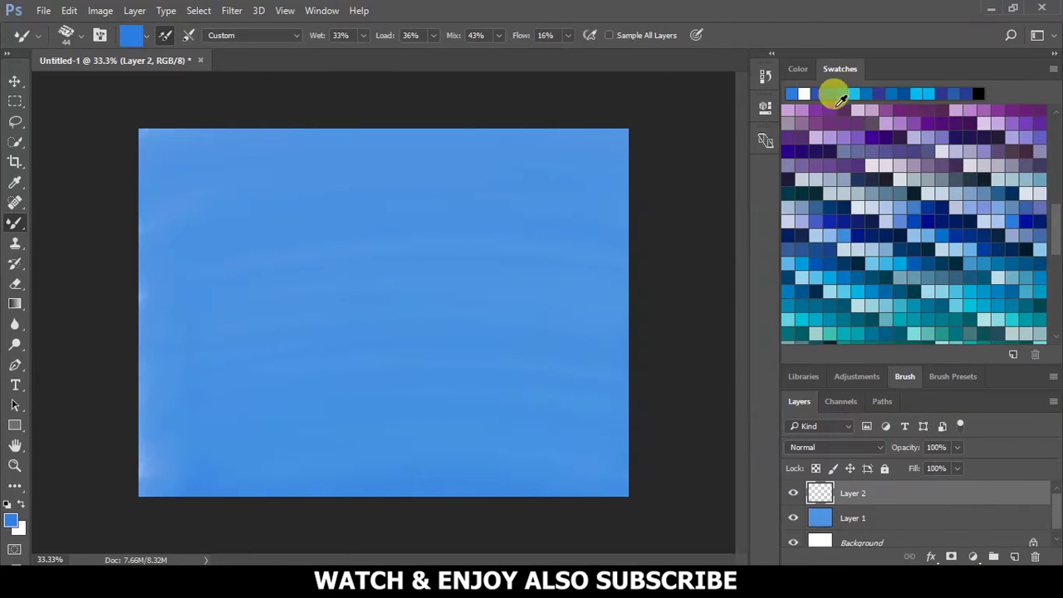
left_click(805, 93)
left_click(568, 35)
left_click_drag(559, 56, 623, 57)
mouse_move(233, 175)
left_mouse_down()
mouse_move(157, 181)
mouse_move(245, 210)
left_mouse_up()
At 155 px brush size, paint several white clouds across the upper and middle sky.
left_click(80, 35)
left_click_drag(83, 55, 131, 55)
left_click(255, 200)
mouse_move(150, 203)
left_mouse_down()
mouse_move(231, 219)
mouse_move(277, 162)
mouse_move(363, 147)
mouse_move(388, 174)
left_mouse_up()
mouse_move(465, 204)
left_mouse_down()
mouse_move(524, 183)
mouse_move(580, 199)
left_mouse_up()
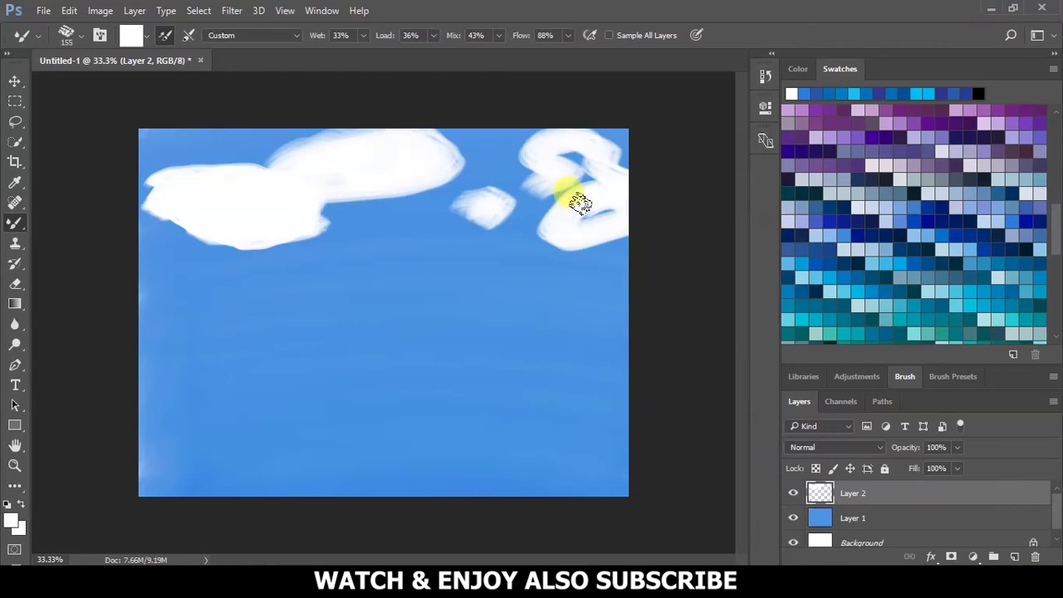
mouse_move(287, 286)
left_mouse_down()
mouse_move(434, 302)
mouse_move(285, 290)
left_mouse_up()
mouse_move(266, 231)
left_mouse_down()
mouse_move(403, 242)
mouse_move(160, 247)
mouse_move(143, 260)
left_mouse_up()
Smear the top-left cloud into the sky and repaint blue over it at 91% Flow.
left_click(568, 35)
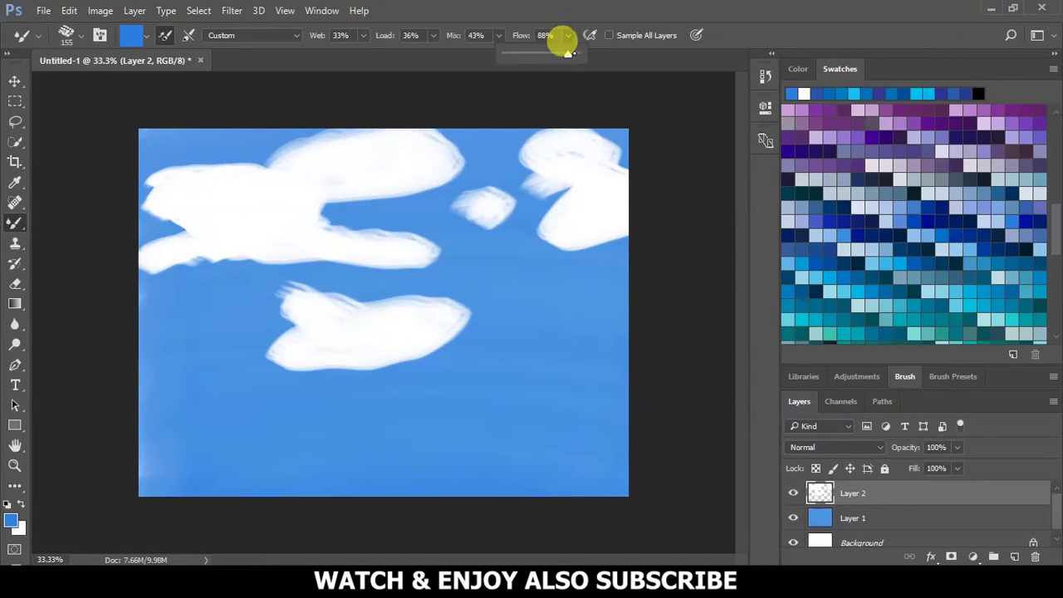
mouse_move(149, 174)
left_mouse_down()
mouse_move(351, 119)
mouse_move(380, 190)
mouse_move(426, 216)
mouse_move(142, 269)
mouse_move(190, 227)
left_mouse_up()
left_click_drag(571, 50, 622, 52)
mouse_move(463, 114)
left_mouse_down()
mouse_move(379, 111)
mouse_move(218, 138)
mouse_move(154, 208)
mouse_move(152, 244)
mouse_move(277, 257)
mouse_move(470, 230)
mouse_move(376, 202)
mouse_move(491, 119)
mouse_move(582, 237)
mouse_move(494, 113)
mouse_move(456, 313)
mouse_move(261, 356)
mouse_move(240, 374)
mouse_move(423, 380)
mouse_move(277, 399)
mouse_move(318, 401)
mouse_move(225, 425)
mouse_move(339, 444)
mouse_move(302, 453)
mouse_move(360, 463)
left_mouse_up()
At 275 px brush size, blend the dark streaks and middle sky band between the clouds.
left_click(80, 36)
left_click_drag(143, 66, 157, 66)
key("Return")
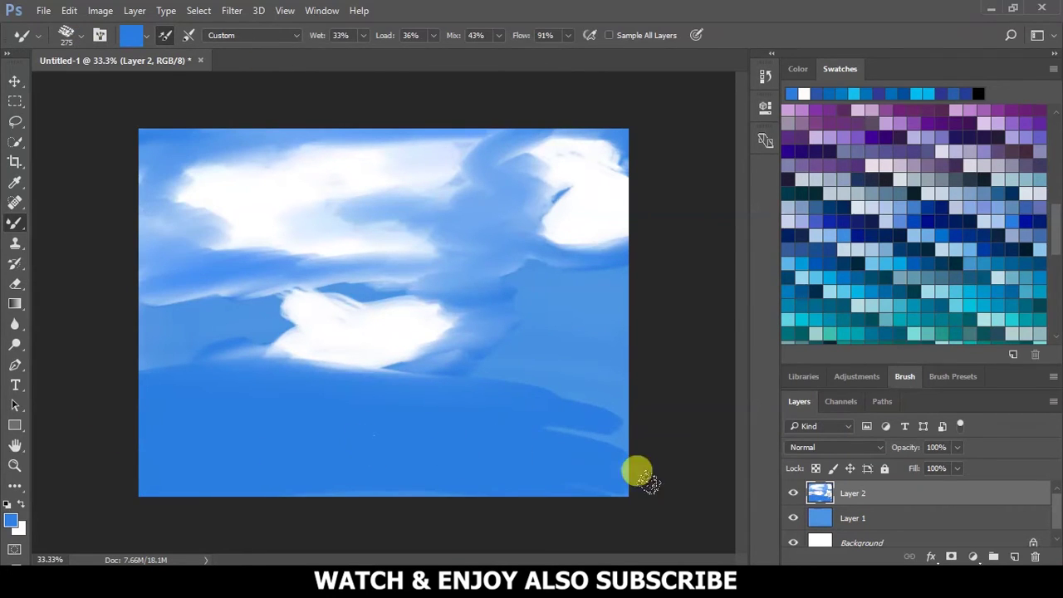
mouse_move(502, 411)
left_mouse_down()
mouse_move(391, 351)
mouse_move(433, 313)
mouse_move(672, 294)
mouse_move(206, 363)
mouse_move(135, 306)
mouse_move(119, 261)
mouse_move(403, 277)
left_mouse_up()
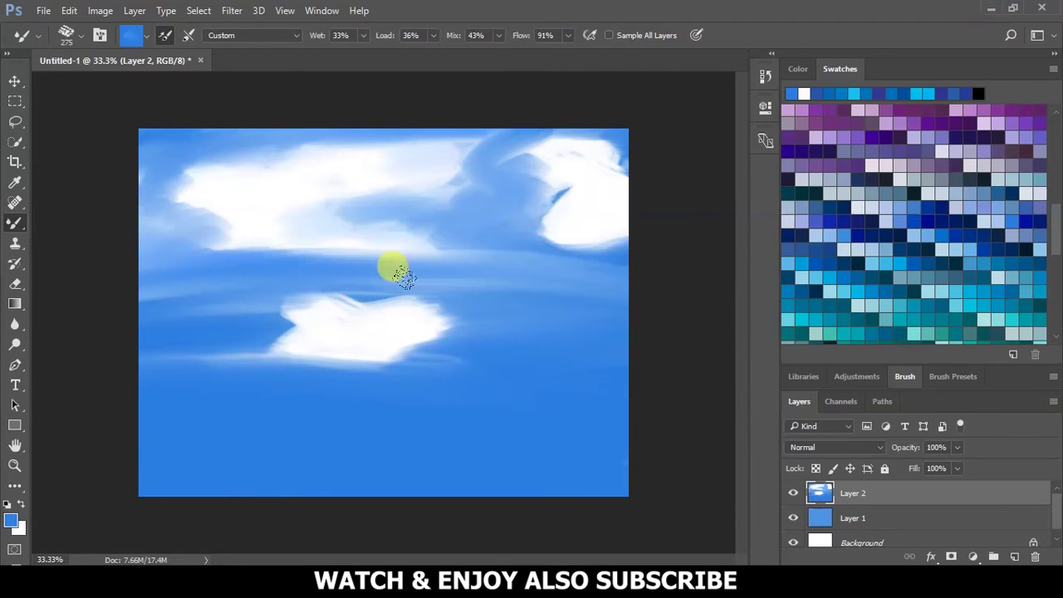
mouse_move(332, 259)
left_mouse_down()
mouse_move(185, 304)
mouse_move(719, 352)
mouse_move(689, 247)
mouse_move(249, 223)
mouse_move(399, 114)
mouse_move(133, 167)
left_mouse_up()
mouse_move(413, 183)
left_mouse_down()
mouse_move(581, 171)
mouse_move(491, 208)
mouse_move(624, 155)
left_mouse_up()
With white at 8% Flow, blend the upper-right, lower and top-right clouds into the sky.
key("x")
mouse_move(532, 154)
left_mouse_down()
mouse_move(505, 186)
mouse_move(356, 155)
mouse_move(314, 183)
mouse_move(428, 181)
mouse_move(325, 290)
mouse_move(268, 256)
mouse_move(515, 299)
left_mouse_up()
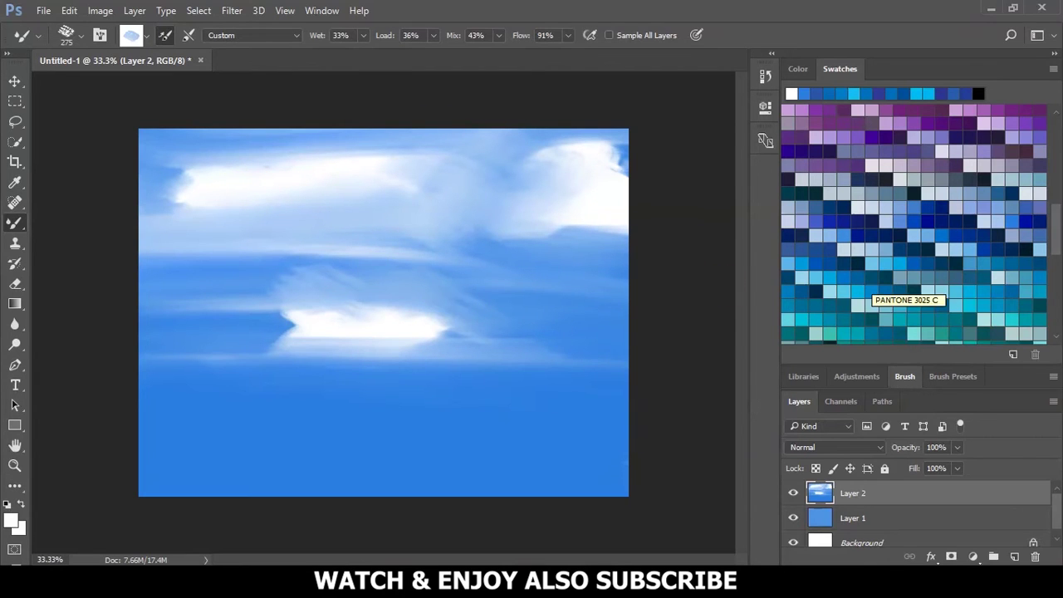
left_click_drag(567, 35, 498, 45)
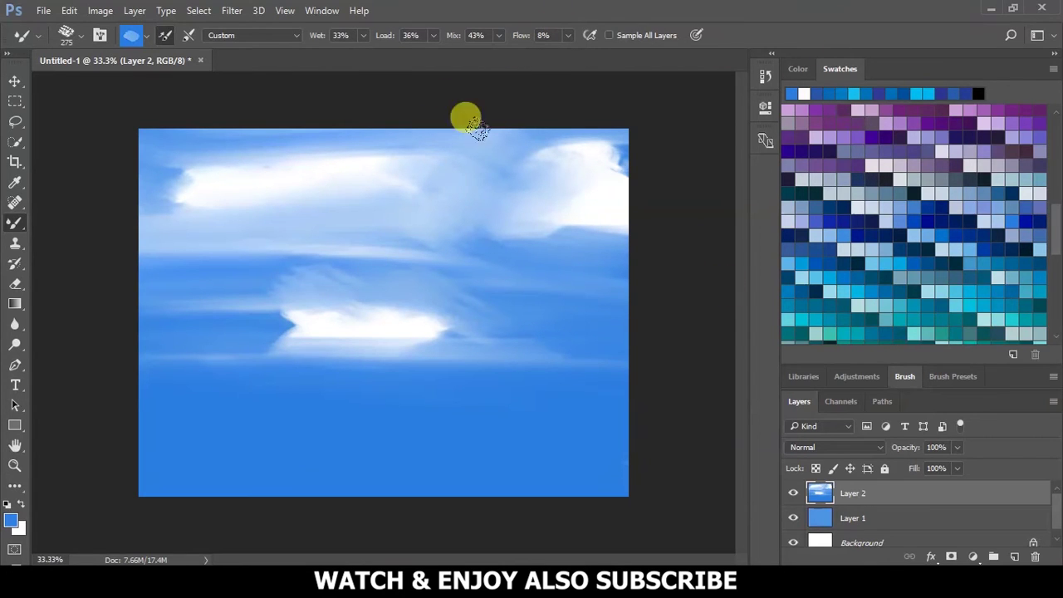
mouse_move(391, 253)
left_mouse_down()
mouse_move(365, 222)
mouse_move(216, 274)
left_mouse_up()
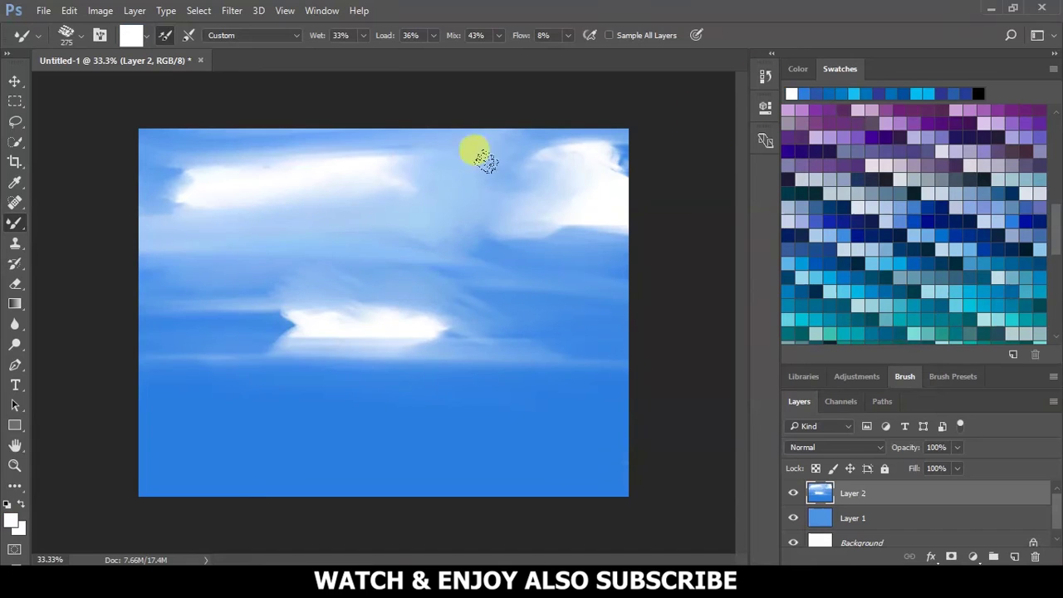
left_click_drag(283, 307, 703, 318)
left_click_drag(589, 97, 488, 214)
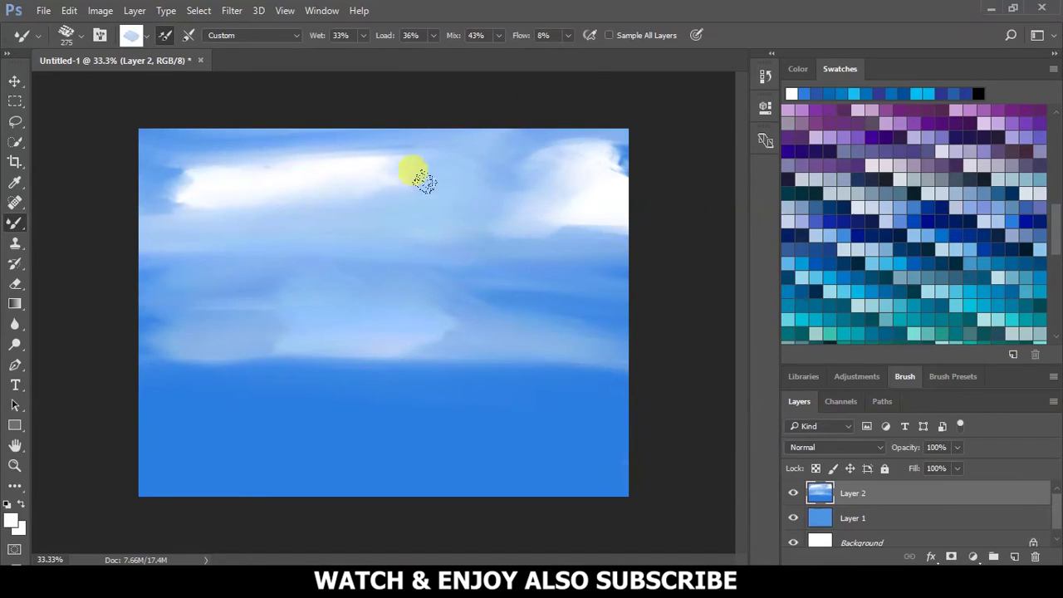
At Mix 22% and Flow 64%, scrub a soft mid-canvas cloud and brighten the upper-left cloud.
left_click_drag(514, 75, 483, 73)
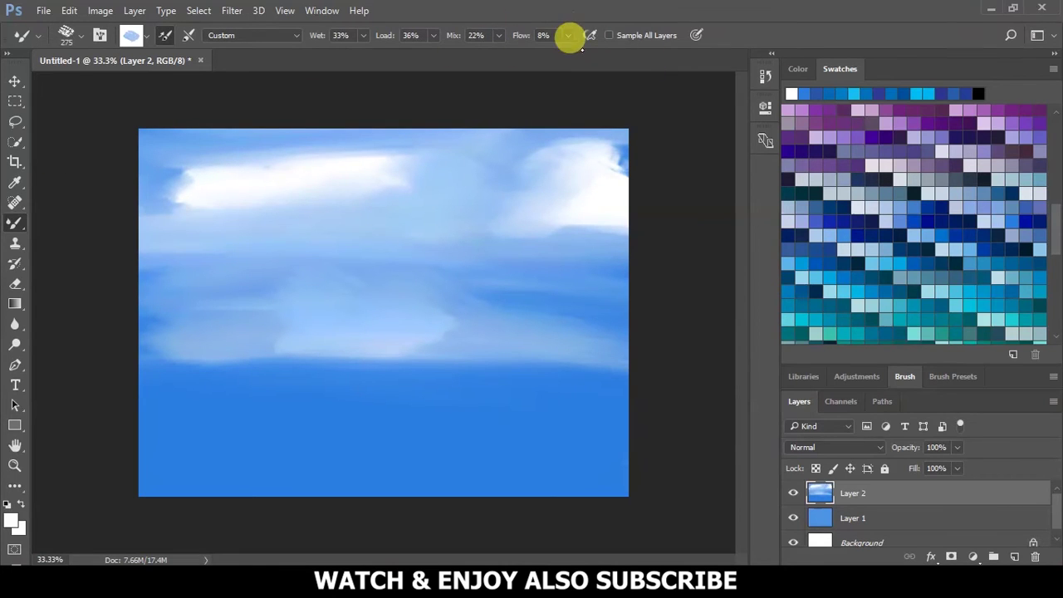
left_click_drag(652, 54, 652, 54)
mouse_move(368, 268)
left_mouse_down()
mouse_move(261, 290)
mouse_move(327, 294)
mouse_move(315, 297)
left_mouse_up()
mouse_move(258, 179)
left_mouse_down()
mouse_move(321, 173)
mouse_move(243, 182)
left_mouse_up()
left_click_drag(314, 166, 283, 212)
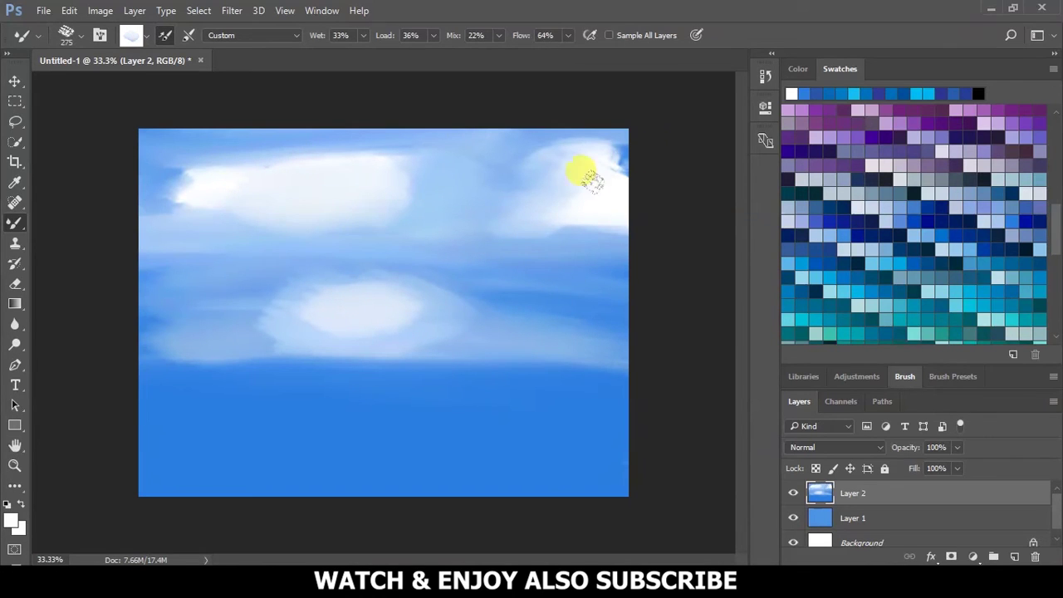
Paint a darker blue stroke between the clouds, blend it at the right edge, and add Layer 3.
left_click(808, 95)
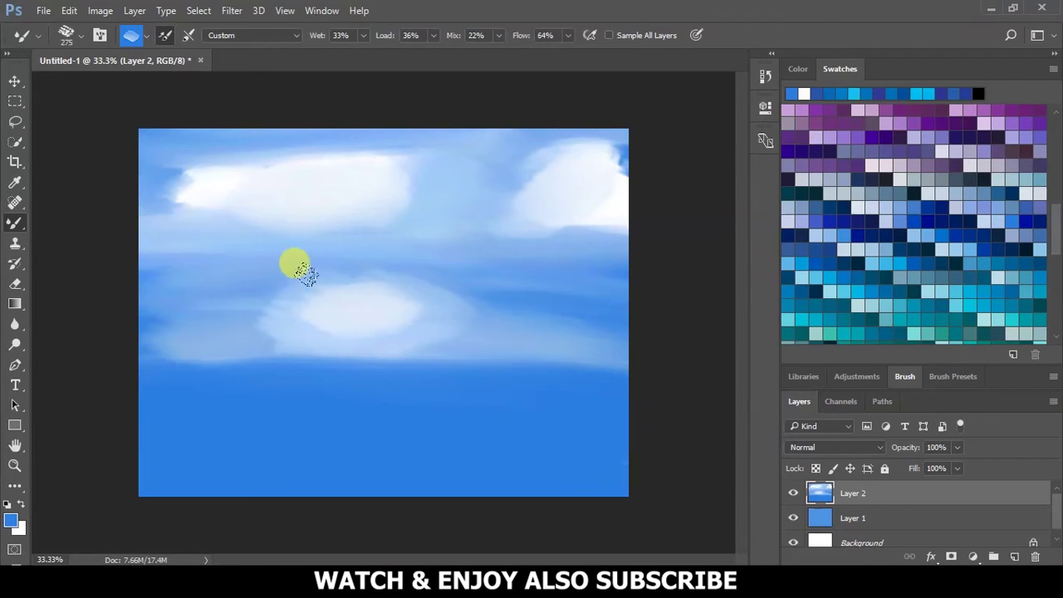
left_click_drag(261, 274, 440, 283)
left_click_drag(640, 312, 532, 300)
left_click(1015, 556)
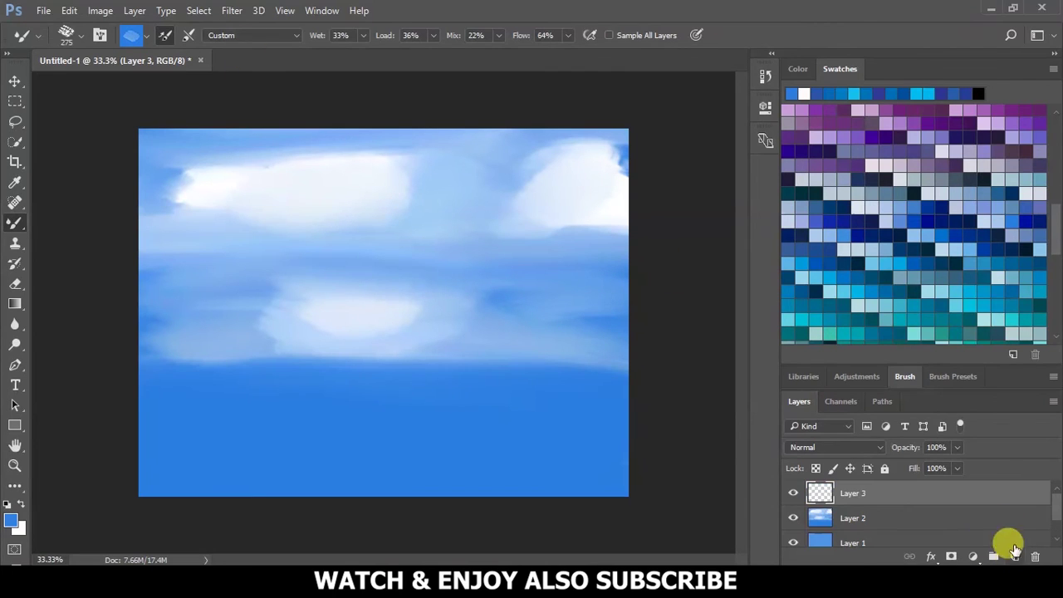
With a 39 px white brush, paint curved white strokes across the lower band.
left_click(66, 35)
left_click_drag(147, 86, 121, 87)
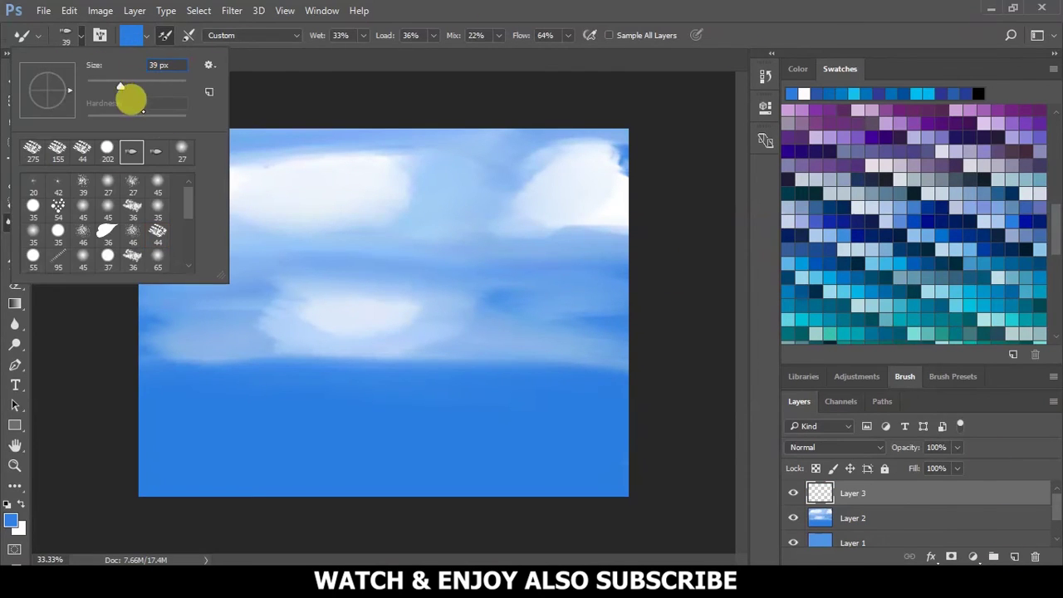
left_click(569, 35)
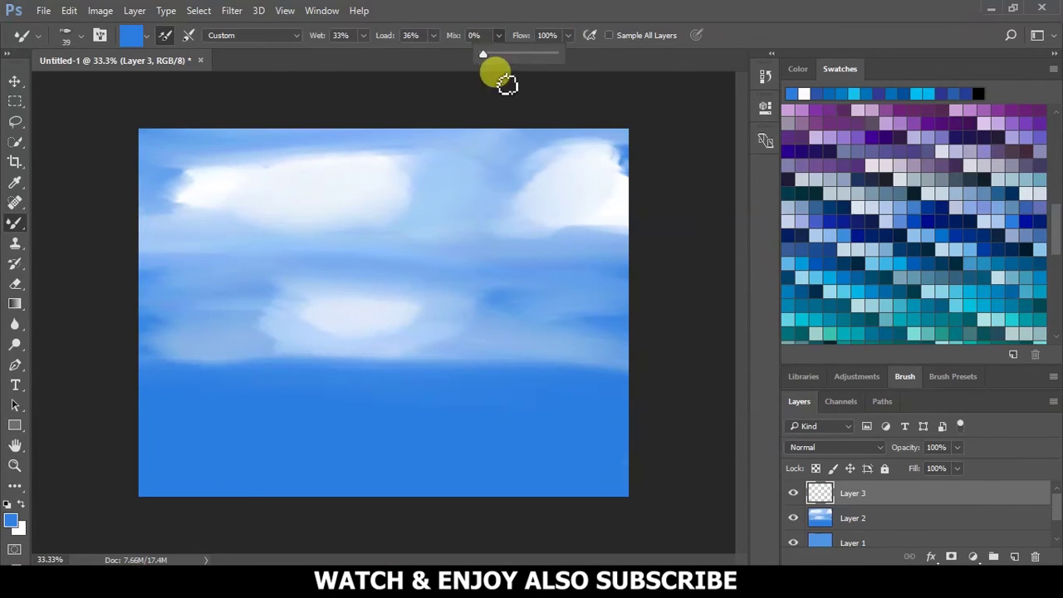
key("x")
mouse_move(392, 351)
left_mouse_down()
mouse_move(197, 399)
mouse_move(611, 471)
left_mouse_up()
mouse_move(158, 448)
left_mouse_down()
mouse_move(593, 458)
mouse_move(335, 451)
left_mouse_up()
left_click_drag(142, 474, 581, 481)
left_click_drag(349, 478, 574, 486)
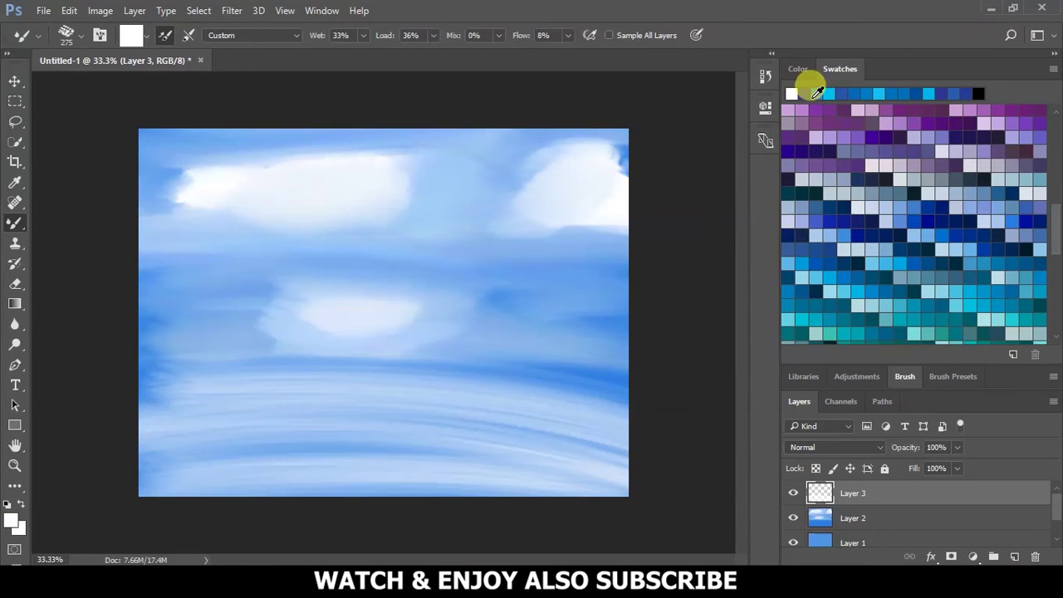
left_click_drag(495, 33, 617, 83)
At Mix 68% and Flow 64%, paint a long white streak across the lower sky.
mouse_move(416, 365)
left_mouse_down()
mouse_move(622, 384)
mouse_move(241, 411)
left_mouse_up()
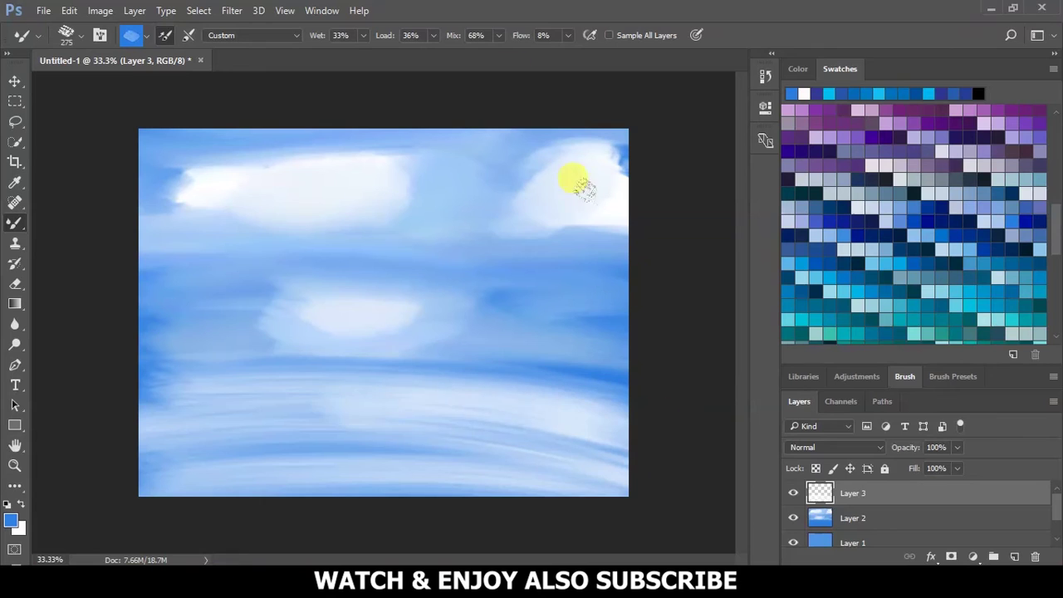
left_click(567, 35)
left_click_drag(568, 53, 611, 53)
left_click_drag(204, 395, 649, 417)
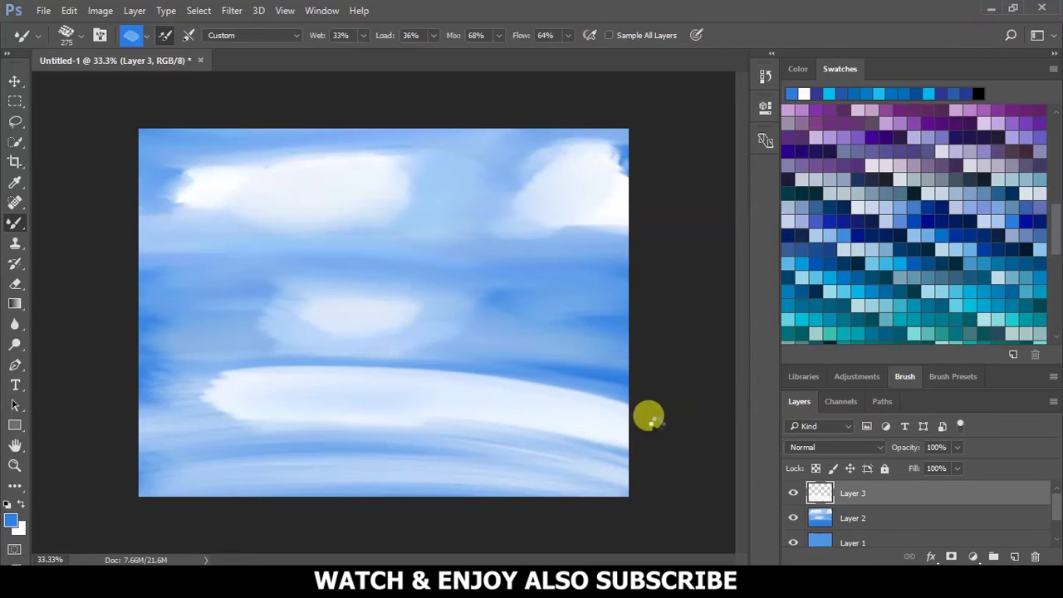
At Flow 93% and Mix 7%, repaint the lower wave band a darker blue.
left_click_drag(567, 51, 586, 52)
left_click(498, 35)
left_click_drag(492, 52, 447, 47)
mouse_move(274, 379)
left_mouse_down()
mouse_move(506, 373)
mouse_move(652, 425)
mouse_move(439, 415)
mouse_move(592, 445)
left_mouse_up()
mouse_move(232, 447)
left_mouse_down()
mouse_move(607, 474)
mouse_move(624, 489)
mouse_move(235, 446)
mouse_move(623, 486)
mouse_move(141, 486)
left_mouse_up()
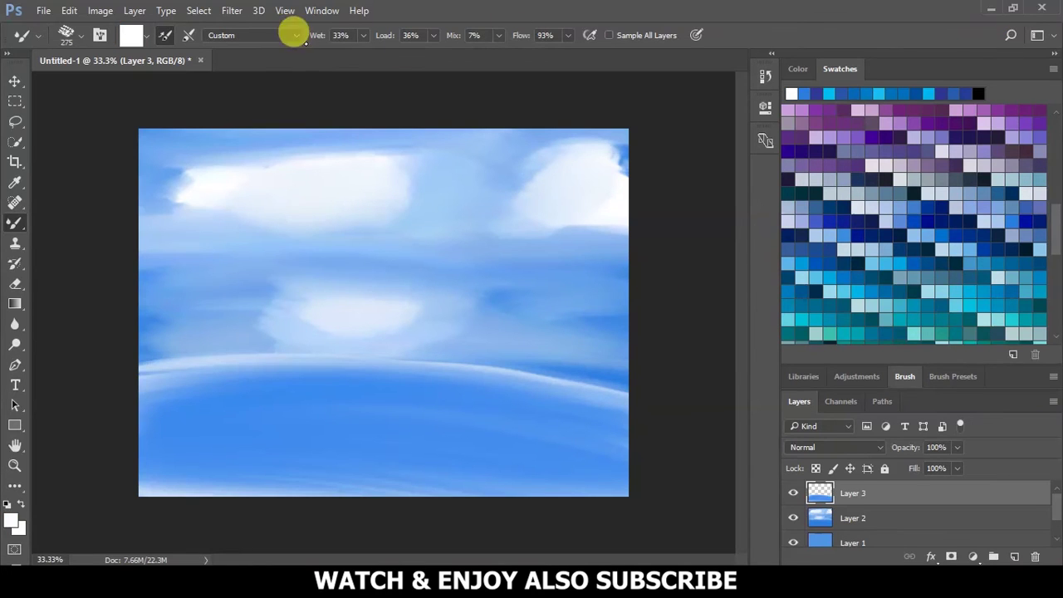
Paint a bright white horizon band at 84 px, then a darker blue stroke at 228 px.
type("84")
key("Return")
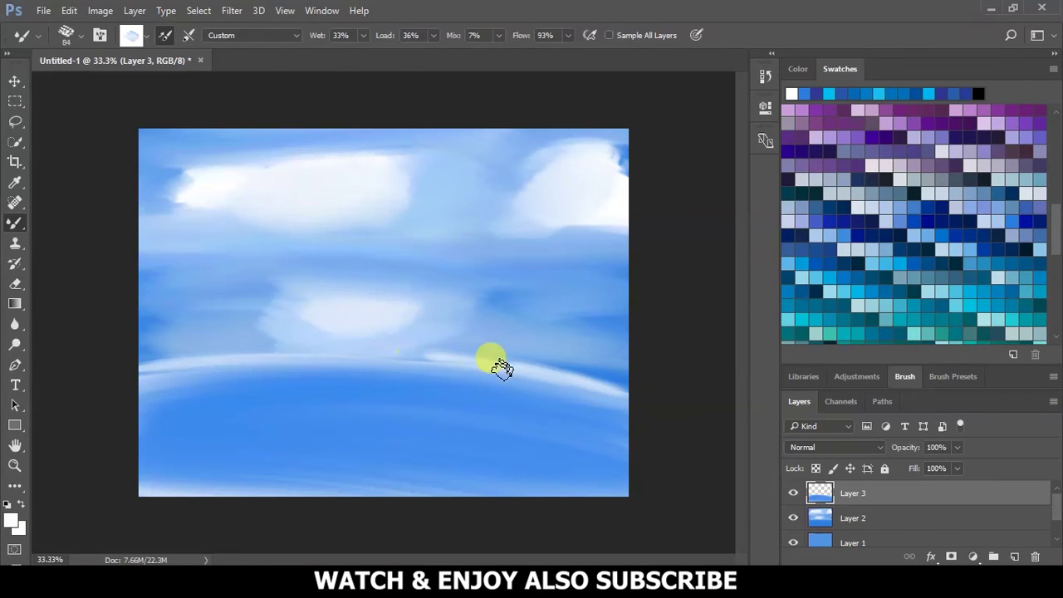
mouse_move(102, 363)
left_mouse_down()
mouse_move(498, 363)
mouse_move(617, 389)
left_mouse_up()
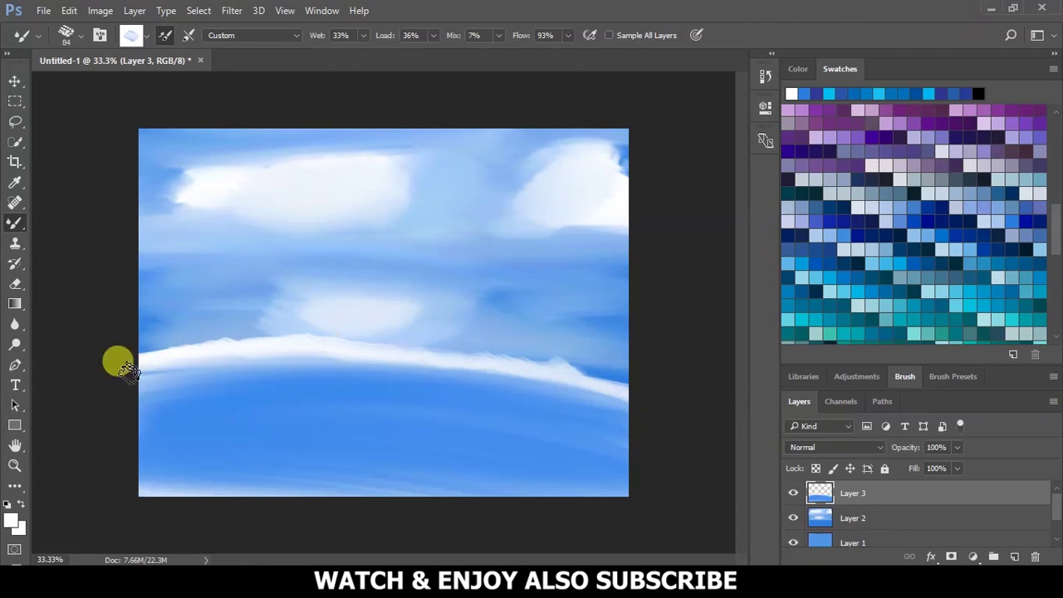
left_click(67, 38)
type("228")
left_click(641, 376)
mouse_move(590, 359)
left_mouse_down()
mouse_move(404, 335)
mouse_move(147, 323)
mouse_move(68, 346)
left_mouse_up()
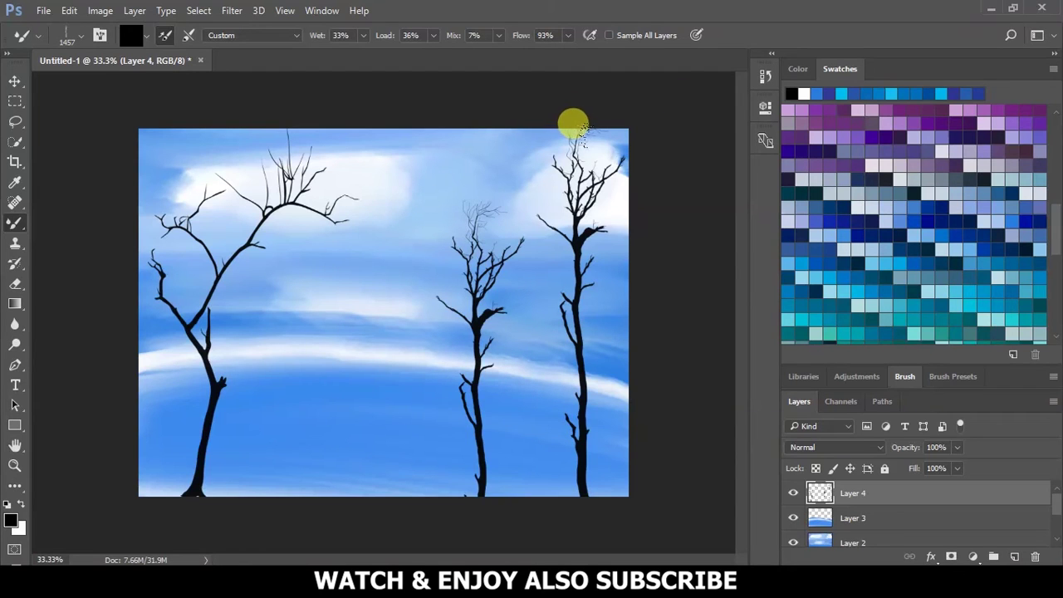
Set the tree brush to 1102 px and stamp a black tree in the canvas centre.
left_click(70, 35)
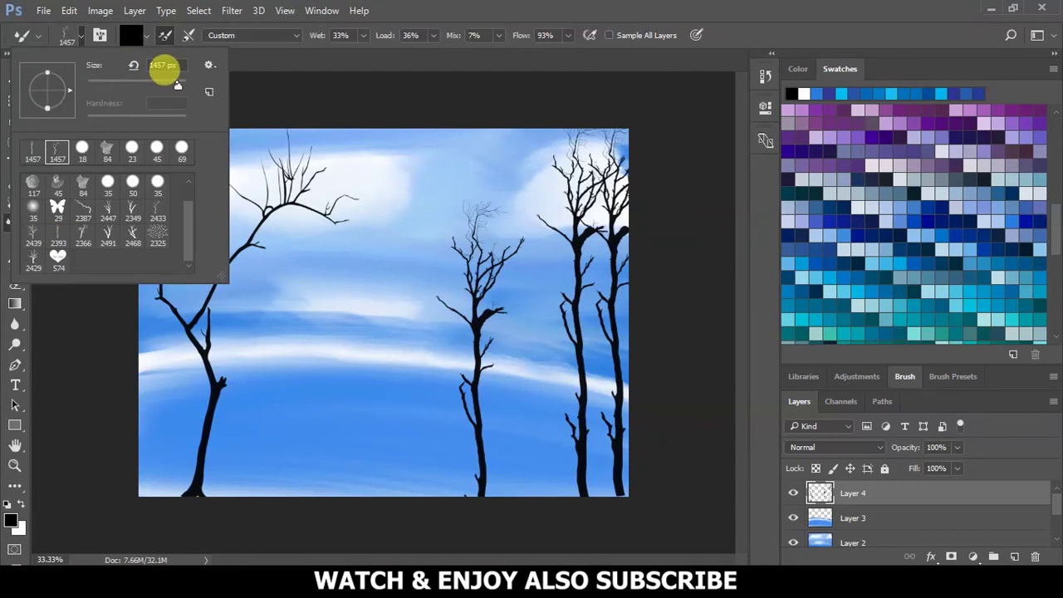
type("1102")
key("Return")
left_click(71, 35)
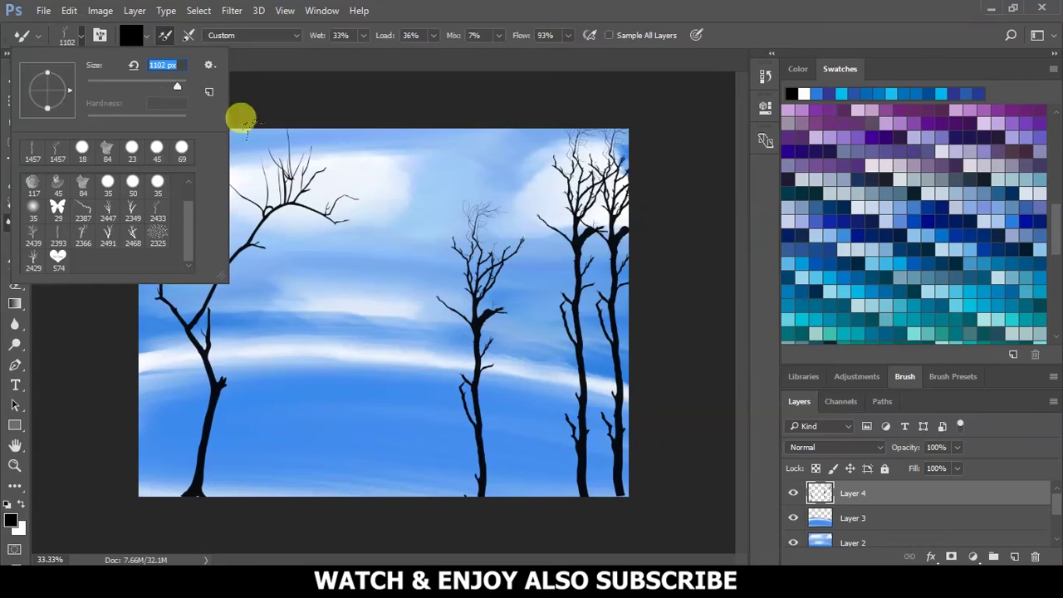
left_click(258, 217)
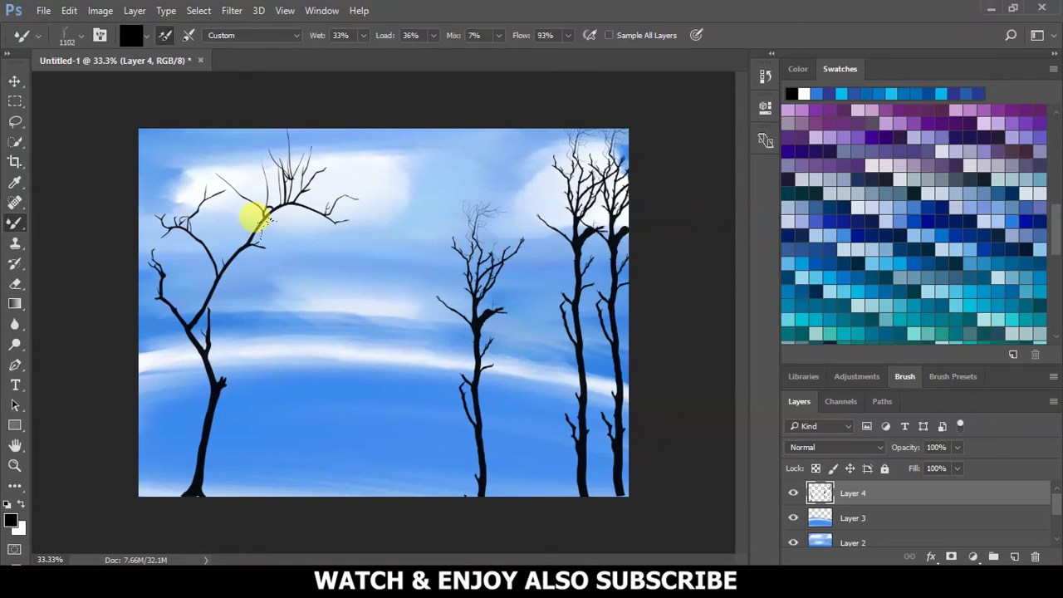
left_click(332, 357)
Resize the tree brush to 1811 px and stamp a large tree on the left side.
left_click(71, 35)
key("Return")
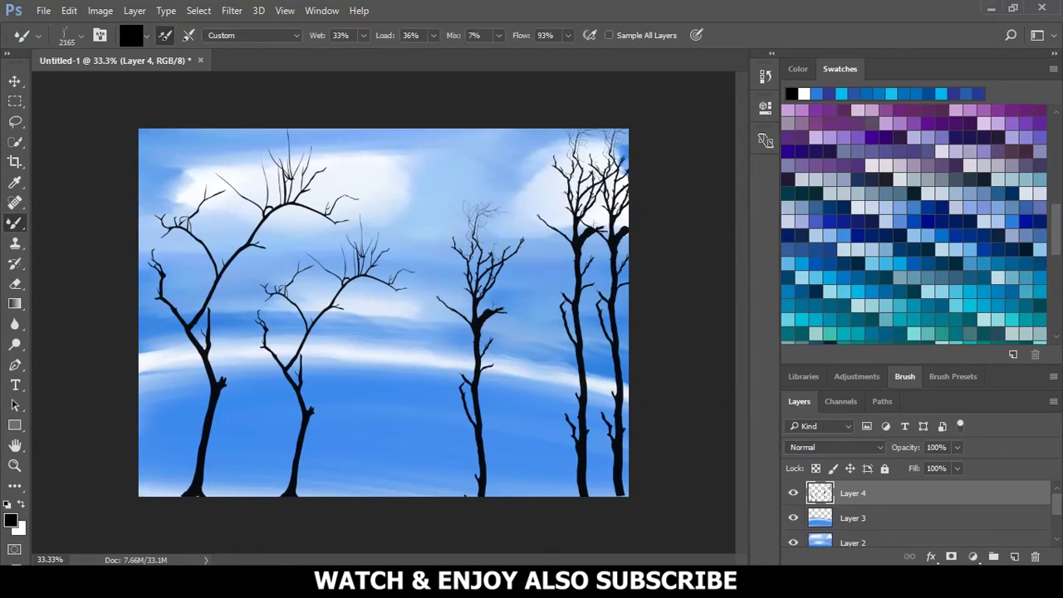
left_click(70, 35)
left_click_drag(166, 70, 157, 69)
key("Return")
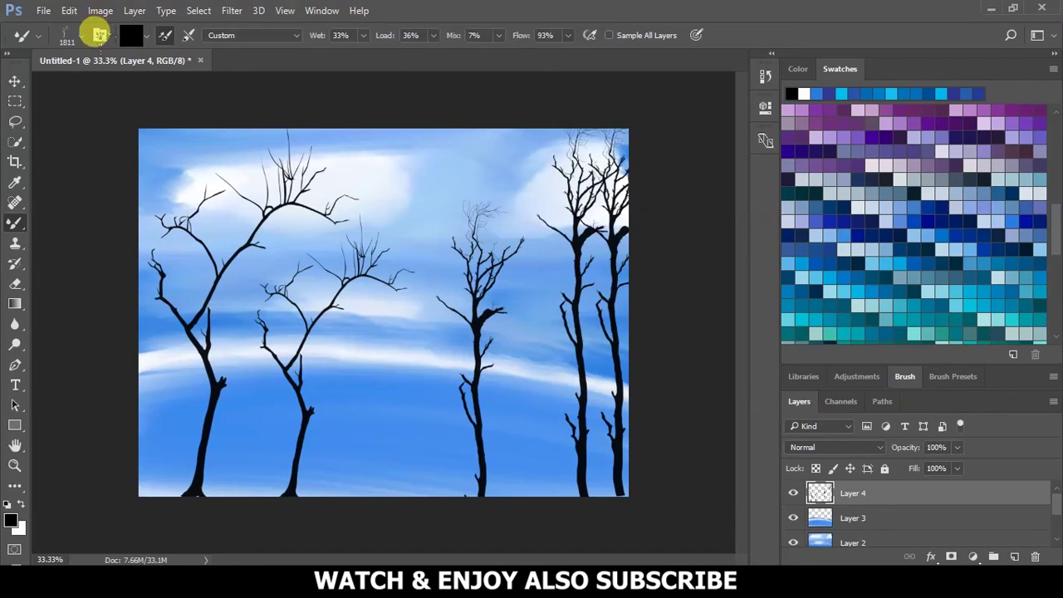
left_click(200, 315)
left_click(77, 33)
left_click(83, 187)
With a 53 px leaf brush, paint white foliage on the middle/right trees and dark grey on the left crown.
left_click_drag(118, 83, 114, 83)
key("Return")
mouse_move(488, 296)
left_mouse_down()
mouse_move(453, 250)
mouse_move(428, 264)
mouse_move(484, 251)
left_mouse_up()
mouse_move(558, 198)
left_mouse_down()
mouse_move(633, 154)
mouse_move(563, 218)
mouse_move(573, 138)
mouse_move(629, 149)
mouse_move(588, 237)
mouse_move(603, 166)
mouse_move(738, 60)
left_mouse_up()
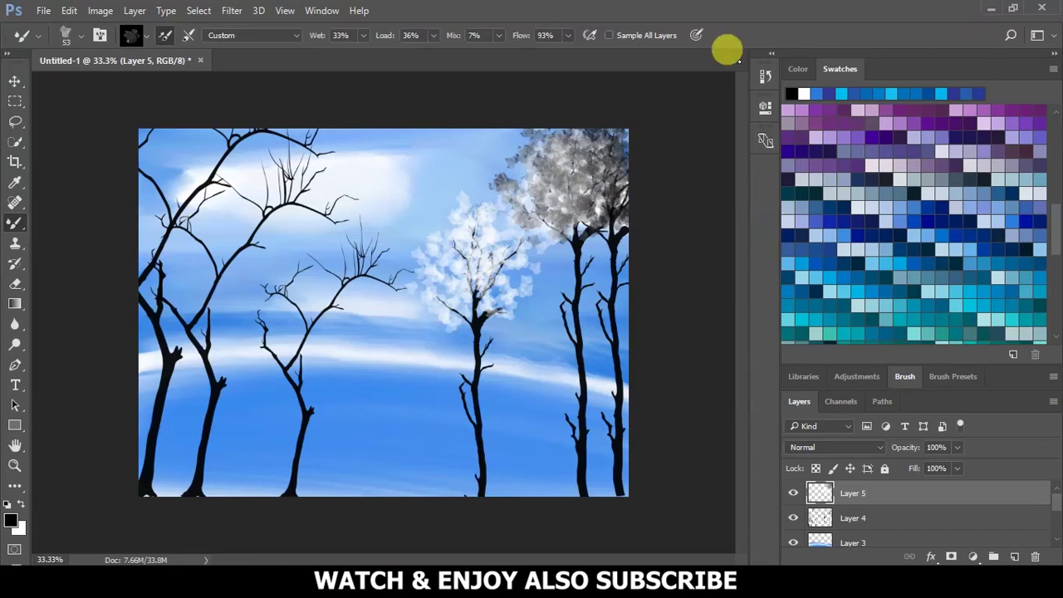
mouse_move(290, 345)
left_mouse_down()
mouse_move(280, 247)
mouse_move(332, 280)
mouse_move(376, 279)
left_mouse_up()
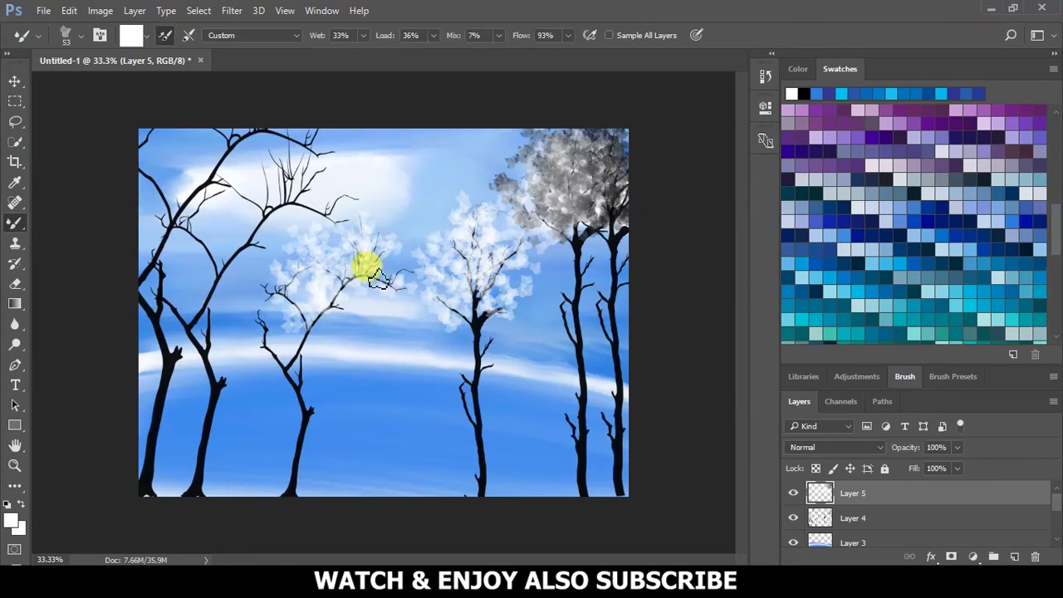
left_click_drag(260, 341, 236, 337)
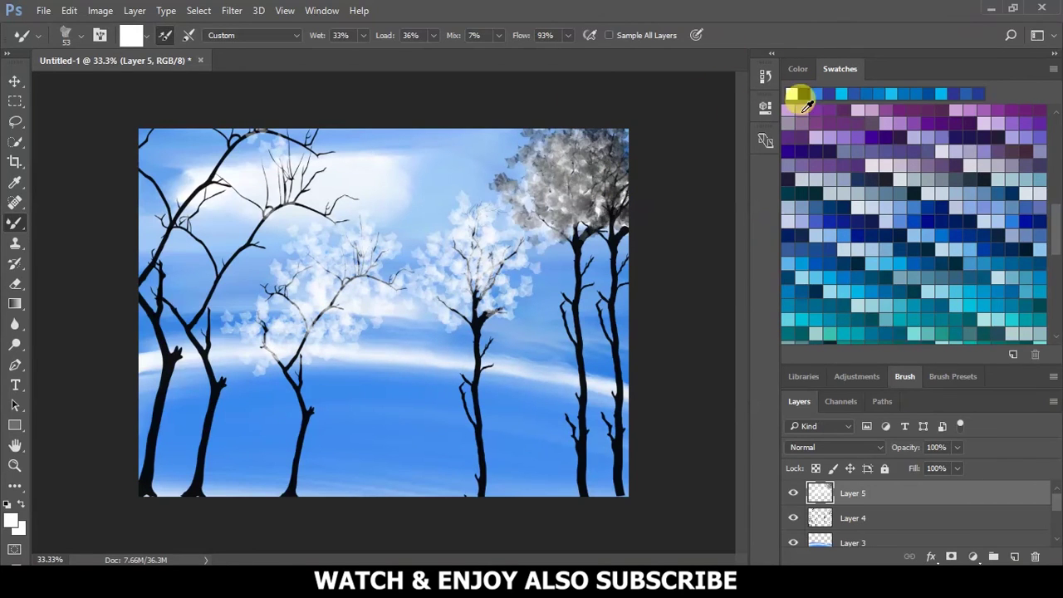
mouse_move(280, 212)
left_mouse_down()
mouse_move(285, 190)
mouse_move(252, 242)
mouse_move(204, 190)
mouse_move(208, 166)
mouse_move(306, 131)
mouse_move(185, 197)
mouse_move(149, 176)
mouse_move(176, 98)
left_mouse_up()
Resize the leaf brush to 36 px and dab white foliage along the middle, right and left trees.
right_click(176, 98)
left_click(853, 98)
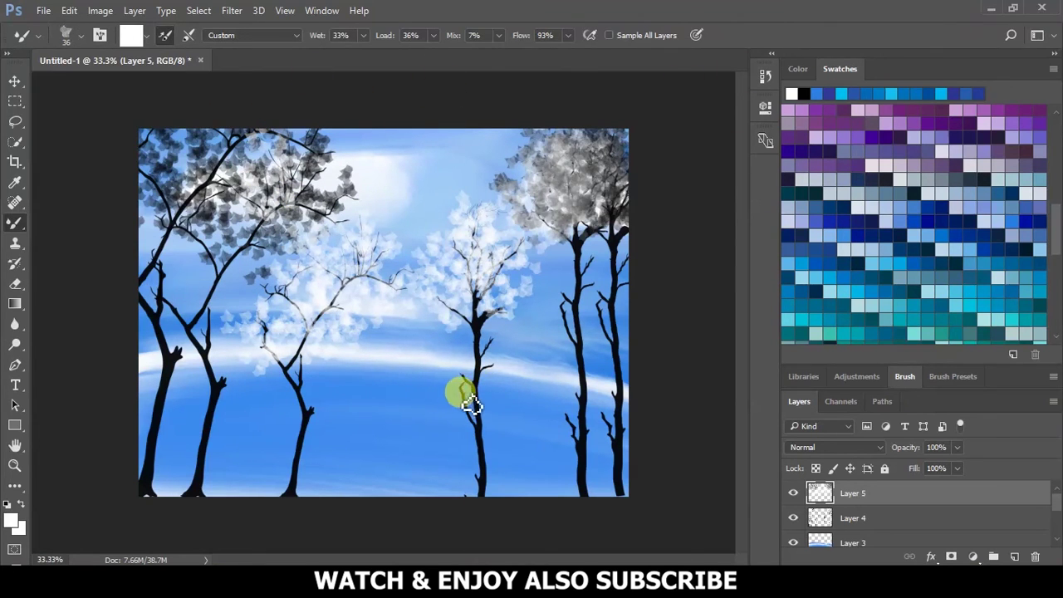
mouse_move(476, 423)
left_mouse_down()
mouse_move(587, 434)
mouse_move(610, 423)
mouse_move(560, 280)
mouse_move(624, 315)
left_mouse_up()
mouse_move(320, 404)
left_mouse_down()
mouse_move(230, 357)
mouse_move(201, 235)
left_mouse_up()
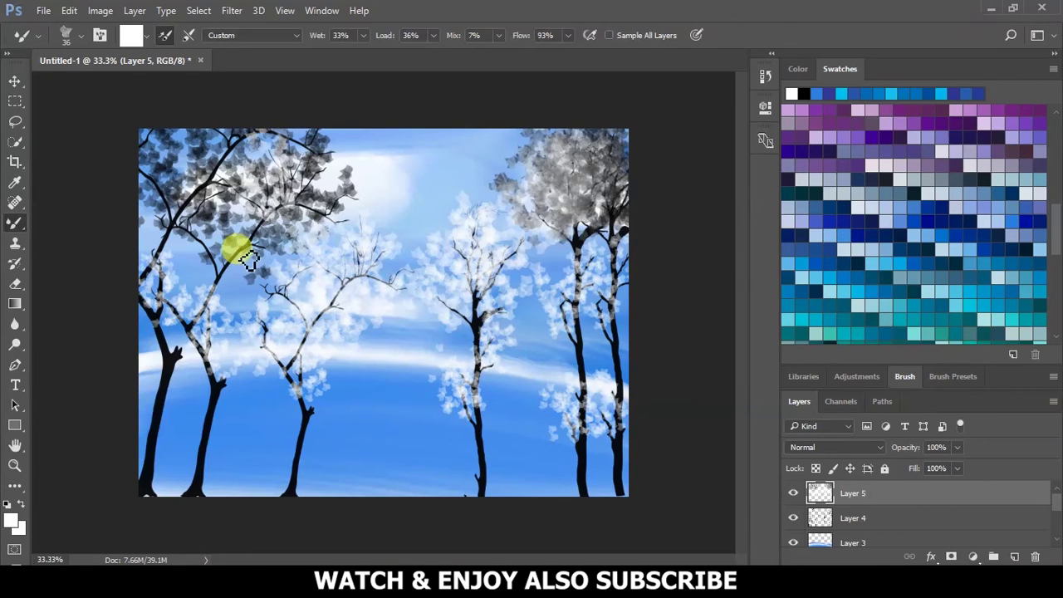
left_click(66, 35)
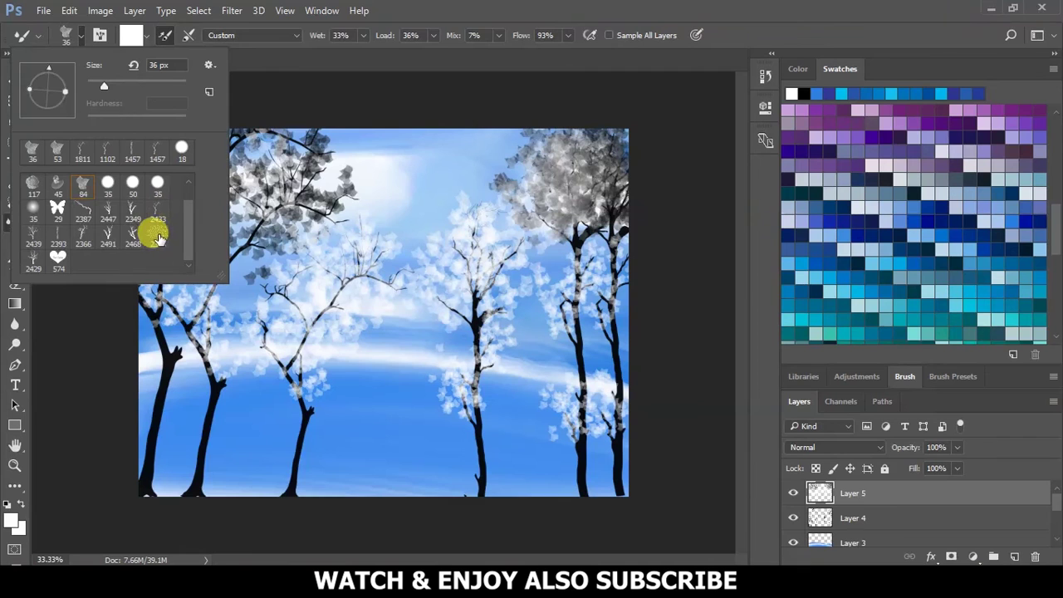
Load the grass brush set and pick a grass brush at 495 px.
left_click(208, 65)
left_click(270, 290)
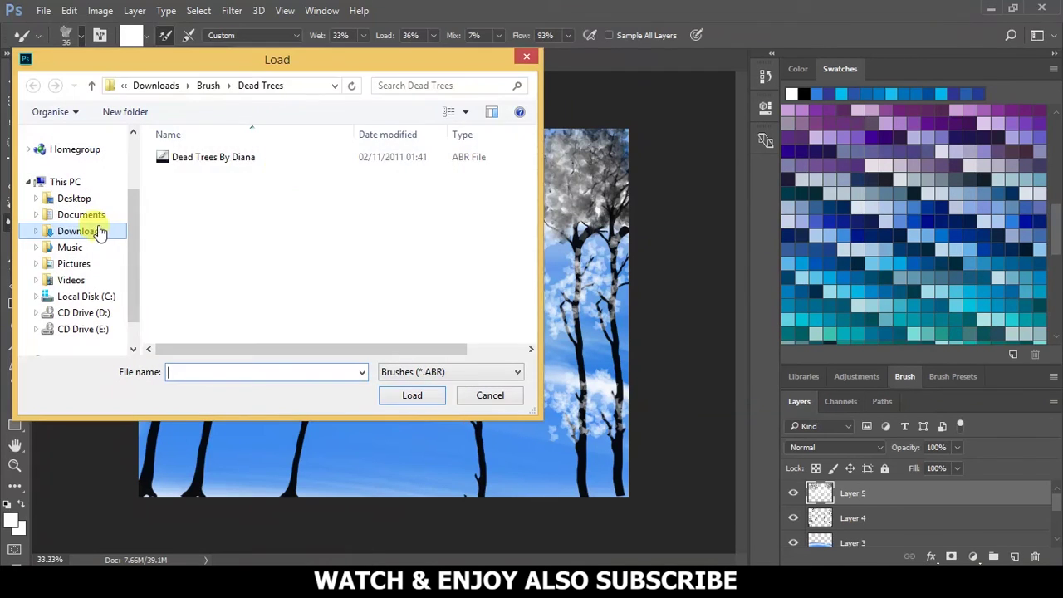
left_click(410, 395)
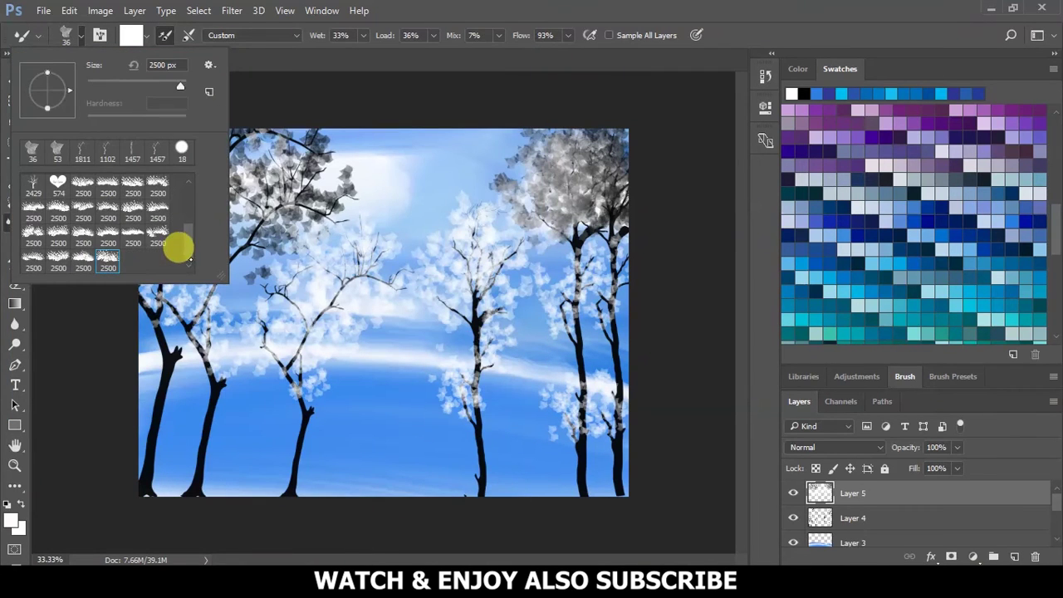
left_click_drag(177, 83, 133, 83)
left_click(665, 246)
Stamp four white grass tufts along the bottom edge, then three black tufts among them.
left_click(511, 439)
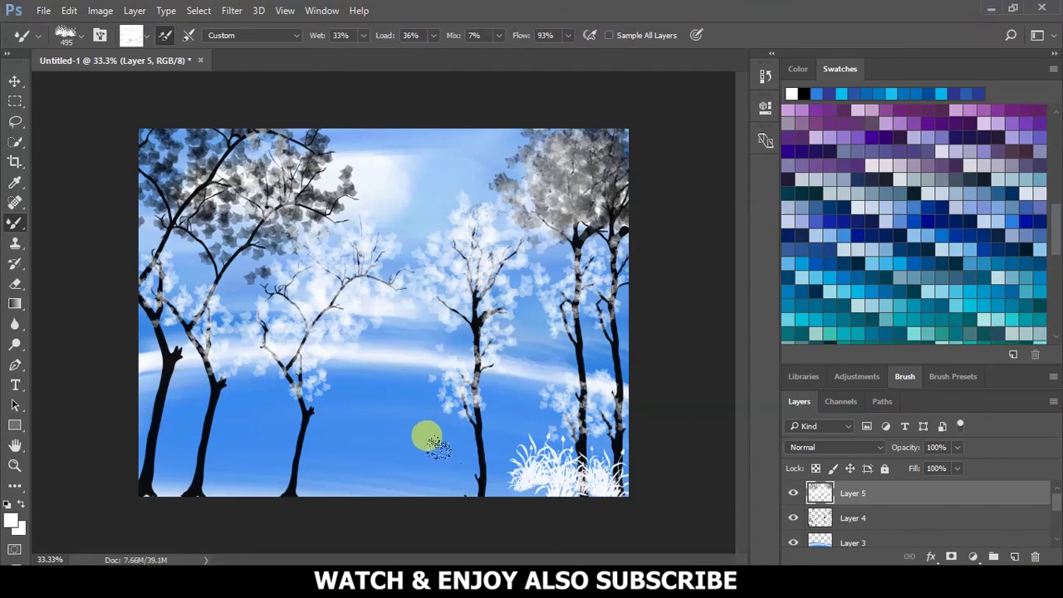
left_click(437, 439)
left_click(360, 439)
left_click(147, 441)
left_click(835, 214)
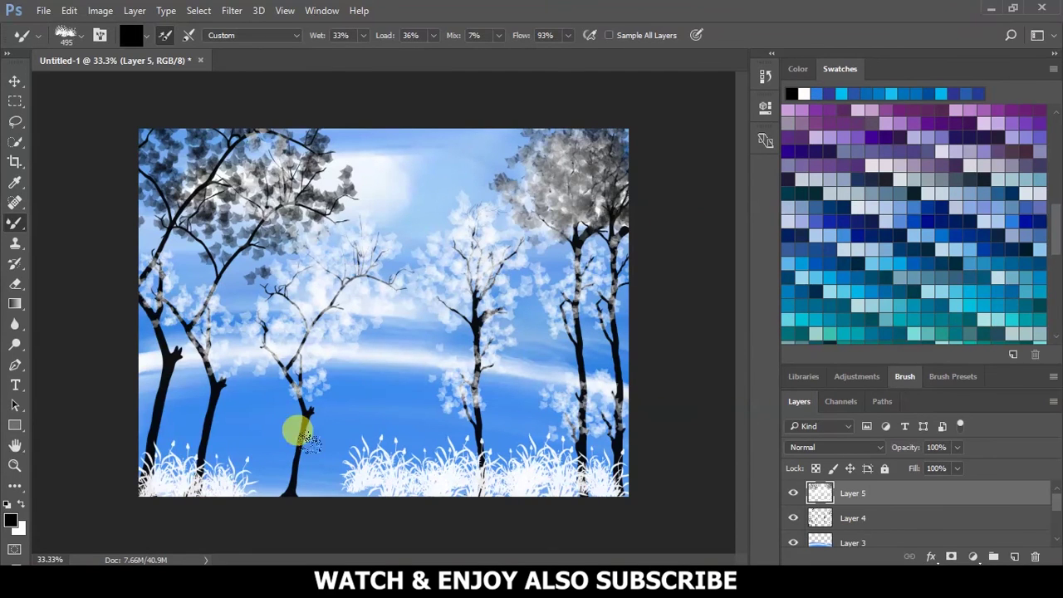
left_click(232, 447)
left_click(436, 445)
left_click(280, 431)
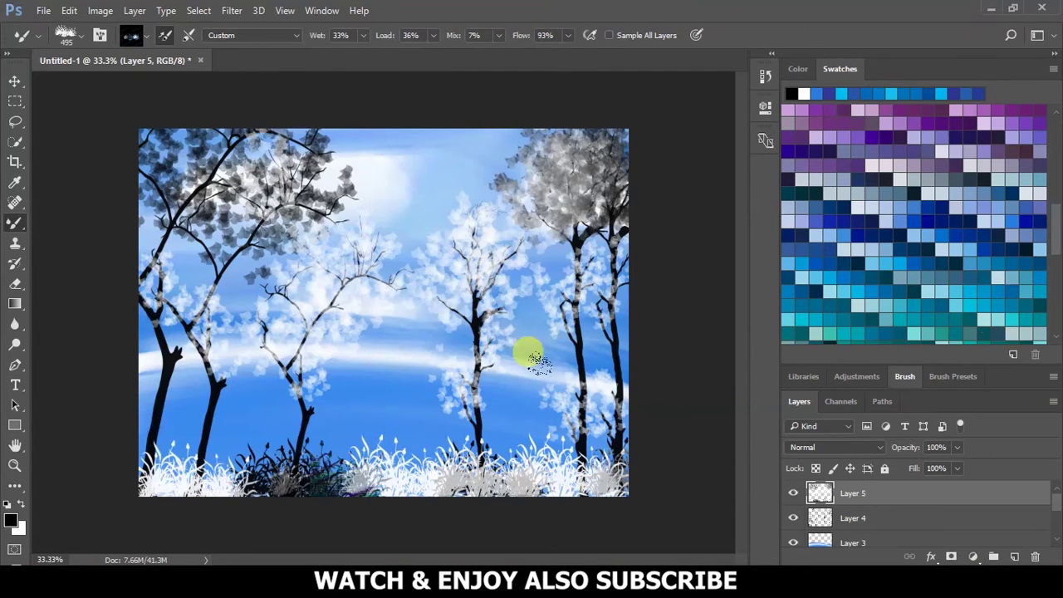